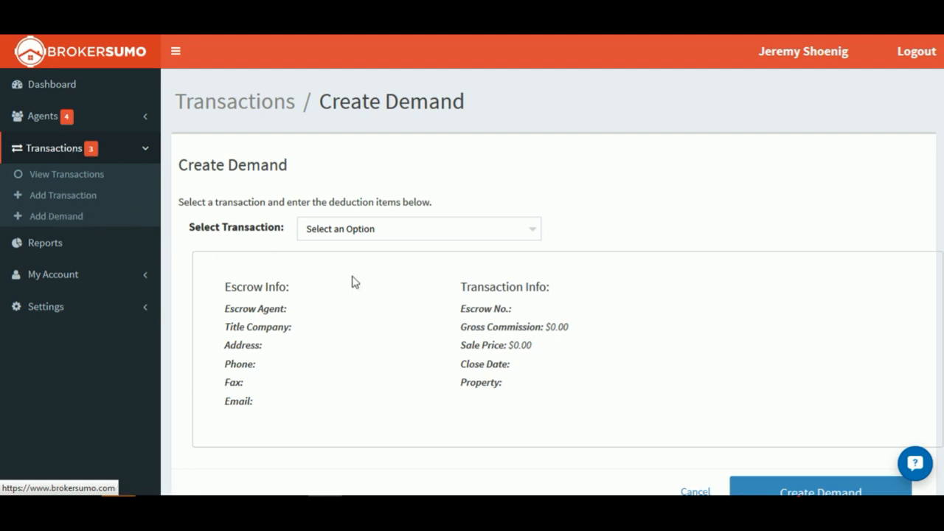
Select the San Jose transaction with the $500,000.00 sale price and 03/04/2016 close date for the demand
click(431, 235)
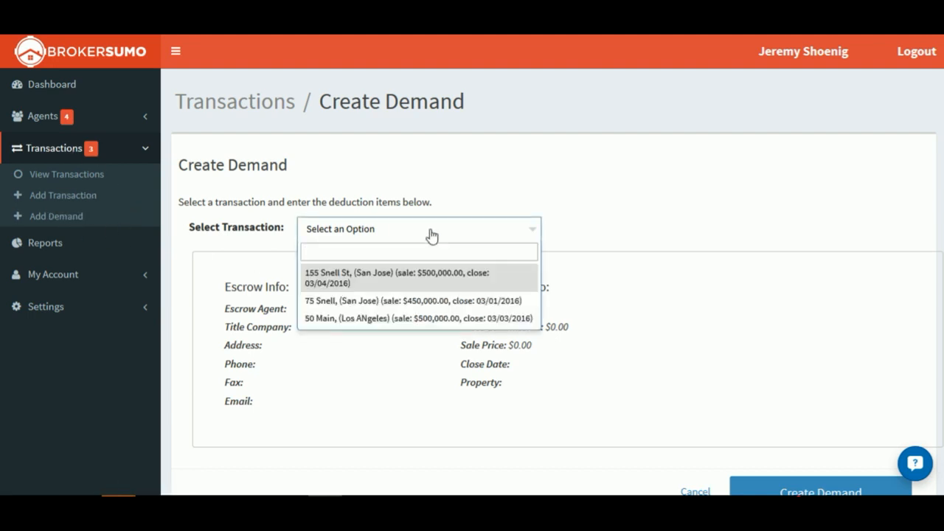
click(431, 281)
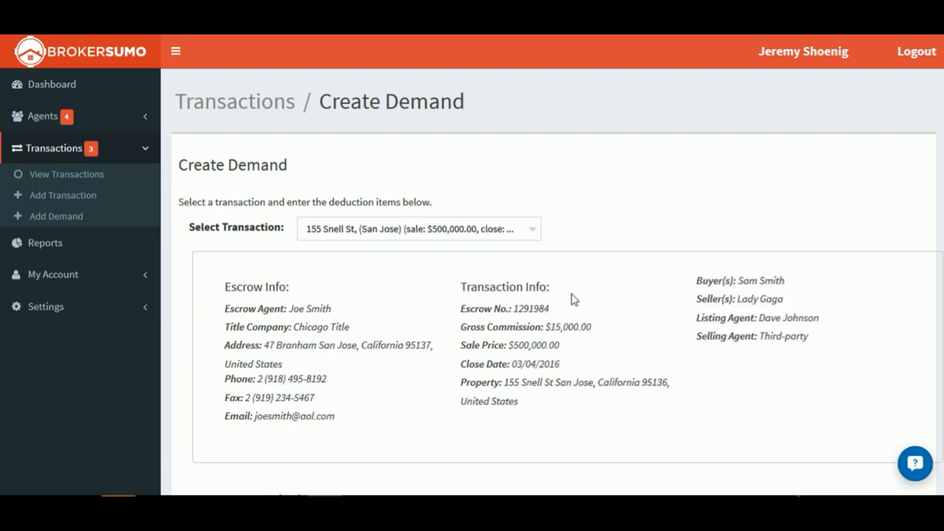
Review the demand's escrow and transaction details, gross commission, listing agent commission, closing fees and net demand amounts
scroll(521, 325, down, 2)
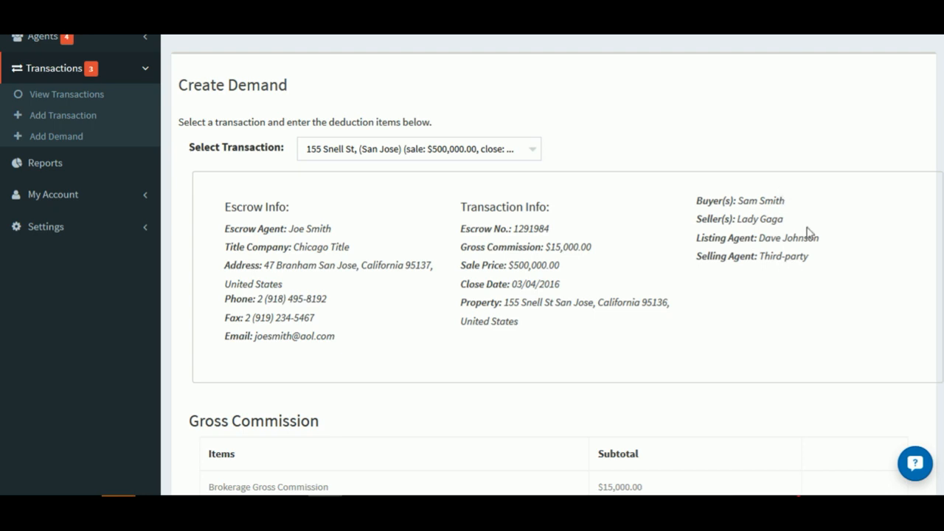
scroll(514, 344, down, 4)
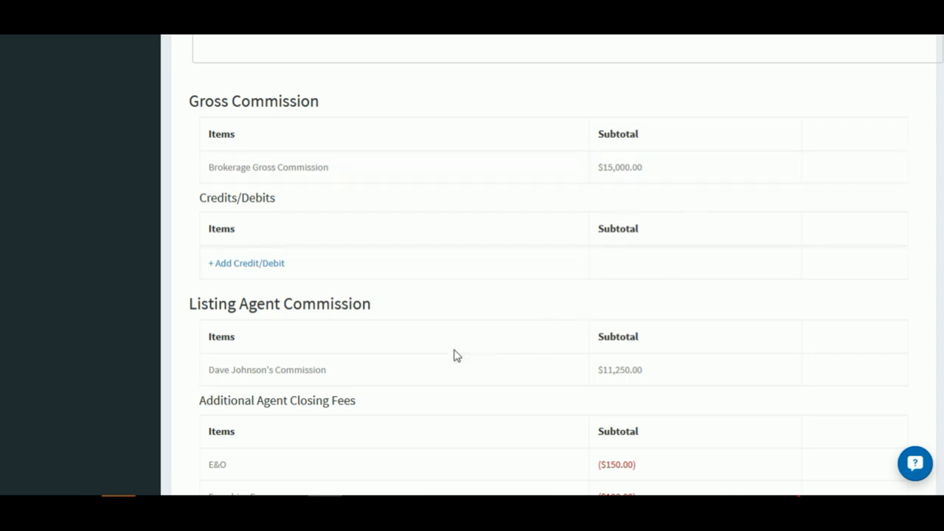
scroll(487, 354, down, 1)
scroll(497, 354, down, 2)
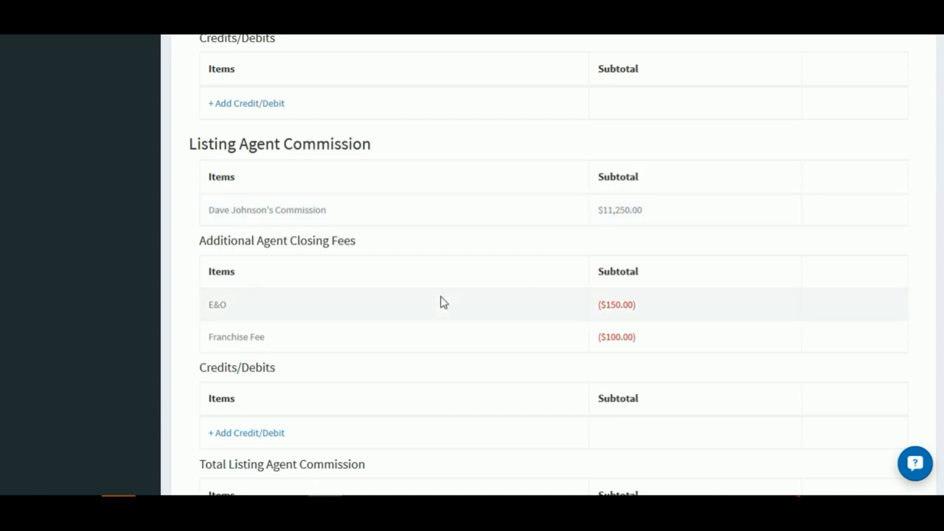
scroll(442, 302, down, 1)
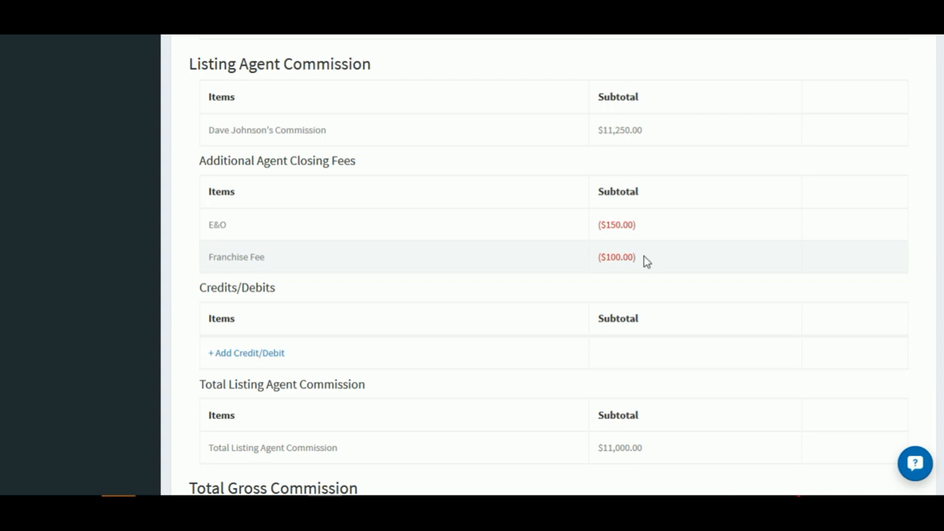
scroll(433, 327, down, 2)
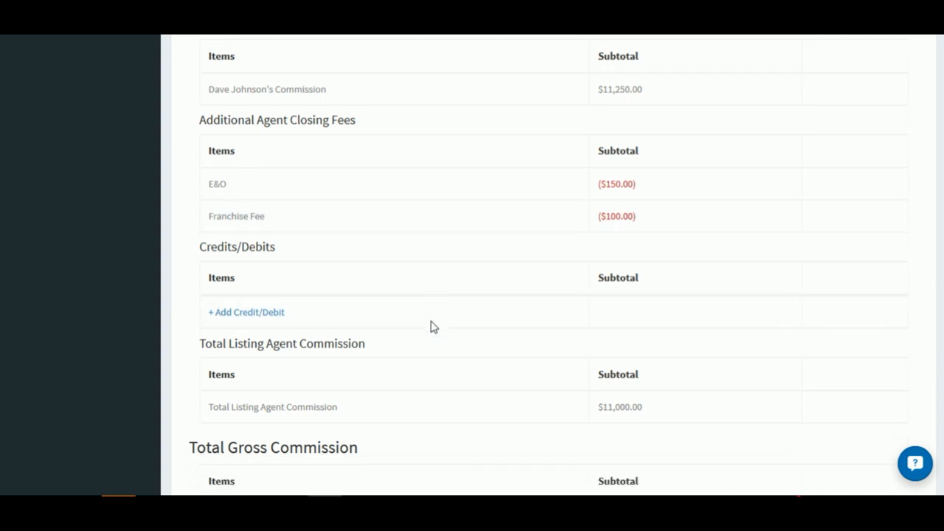
scroll(445, 327, down, 3)
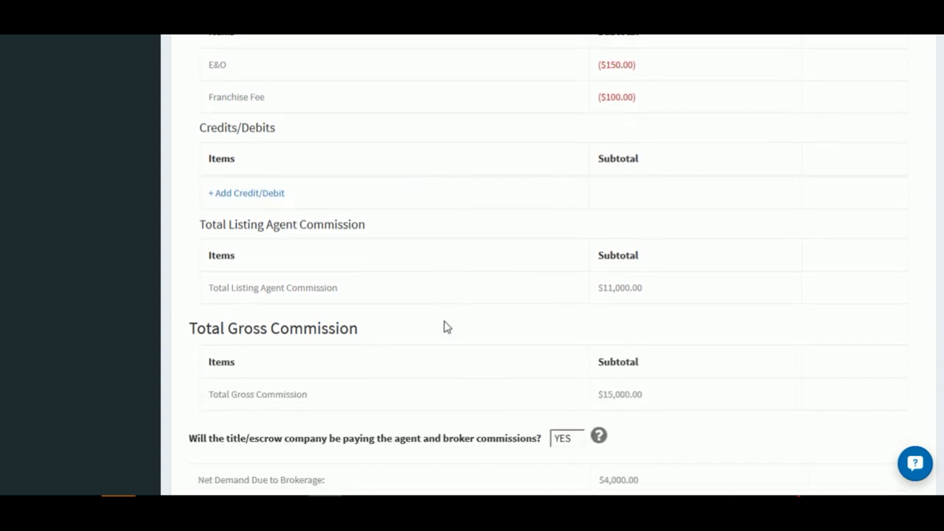
scroll(744, 322, down, 2)
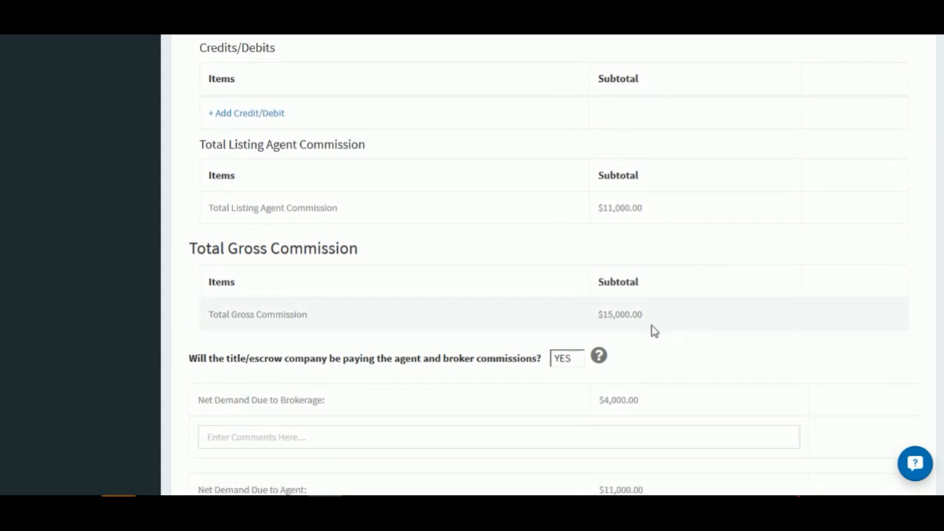
scroll(692, 310, down, 5)
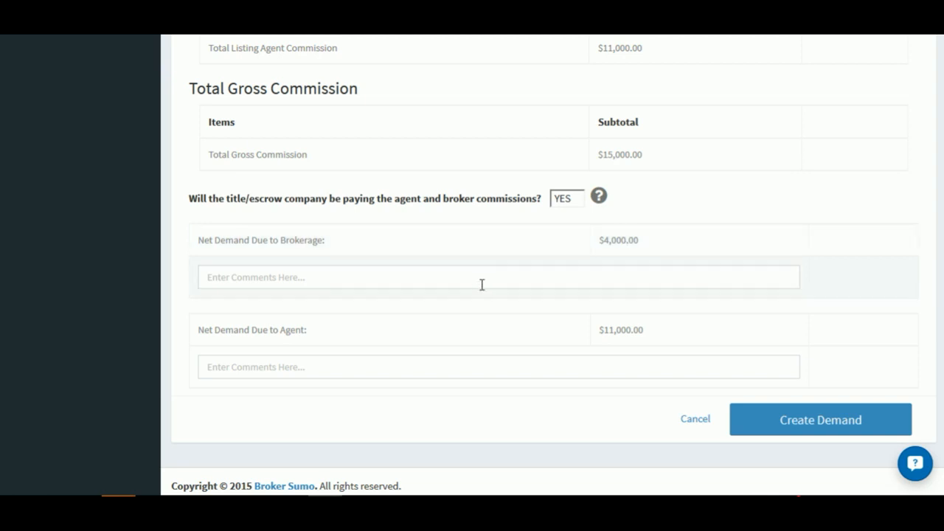
Add a Referral Fee debit of 25 percent to the Gross Commission credits/debits
scroll(514, 314, up, 10)
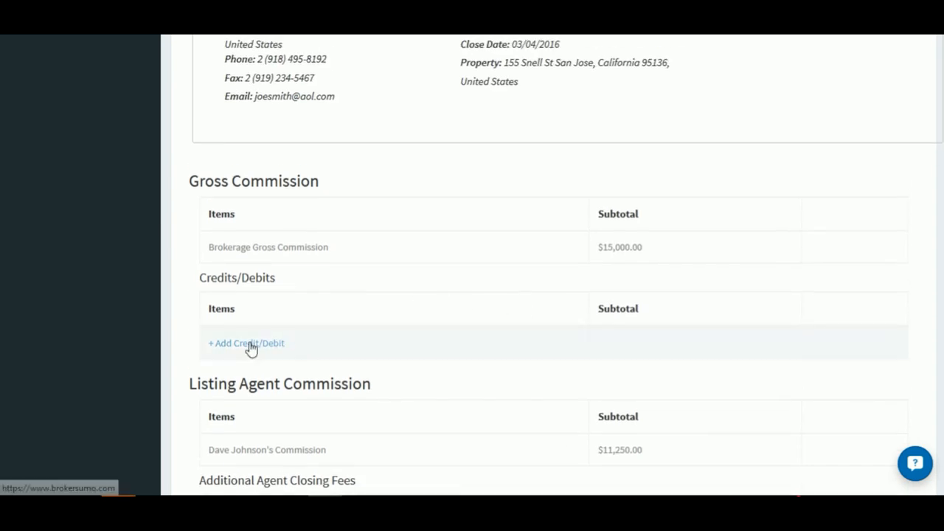
click(251, 346)
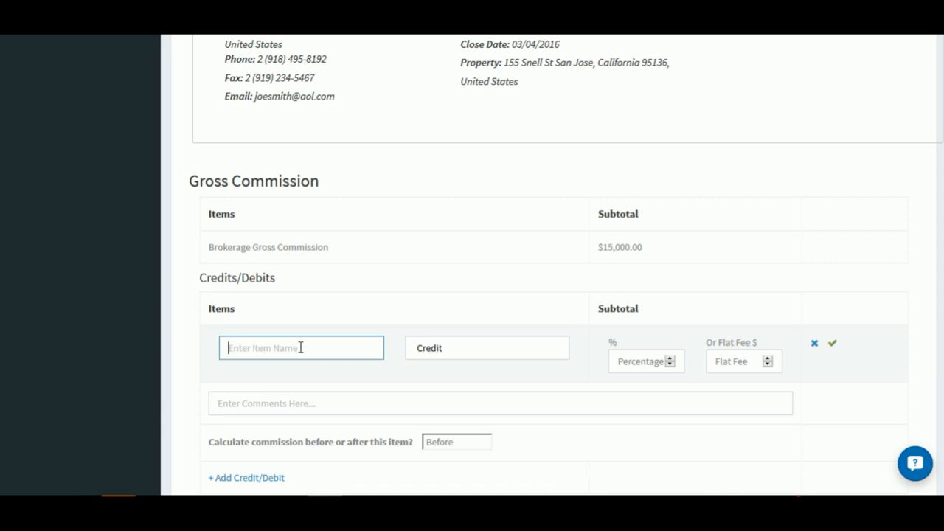
text(Referral Fee)
click(448, 349)
click(450, 380)
click(638, 362)
text(25)
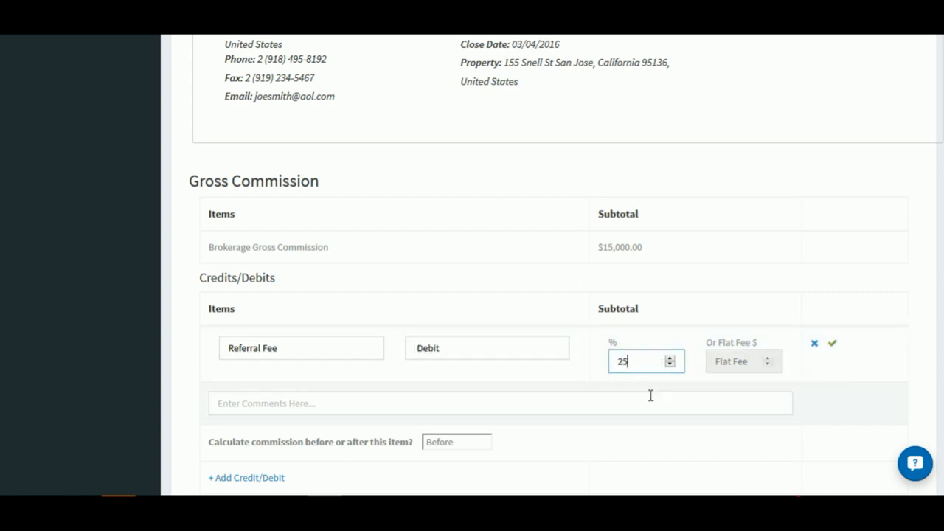
Enter the comment "Pay to Smith Realty - address, city, state, zip" for the Referral Fee
click(472, 405)
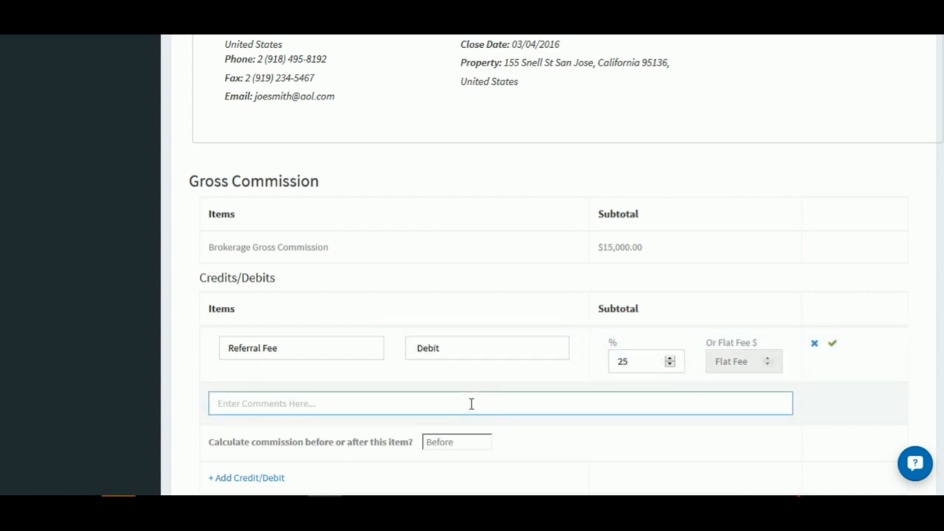
text(Pay to Smith Rea)
key(BackSpace)
key(BackSpace)
text(Realty - address, city, state, zip)
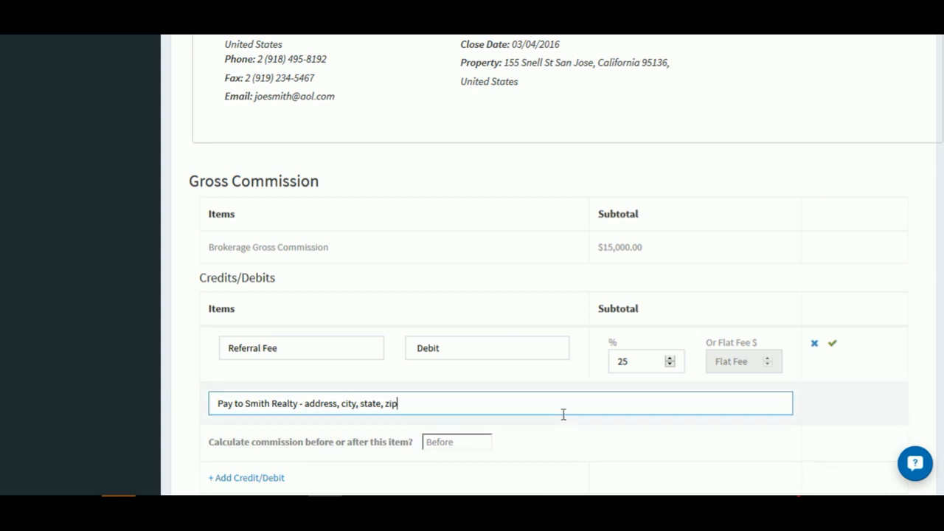
Set the commission to be calculated After the Referral Fee and save the item
scroll(563, 414, down, 1)
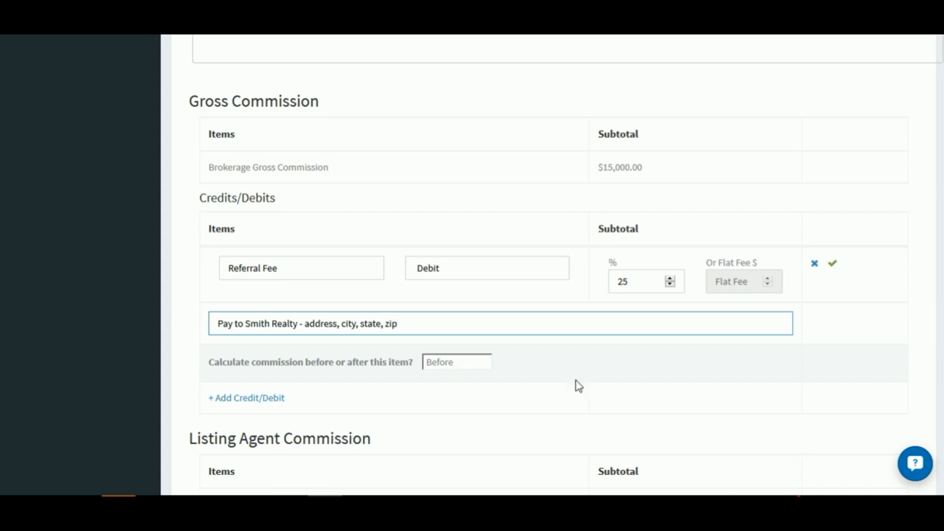
scroll(576, 383, down, 1)
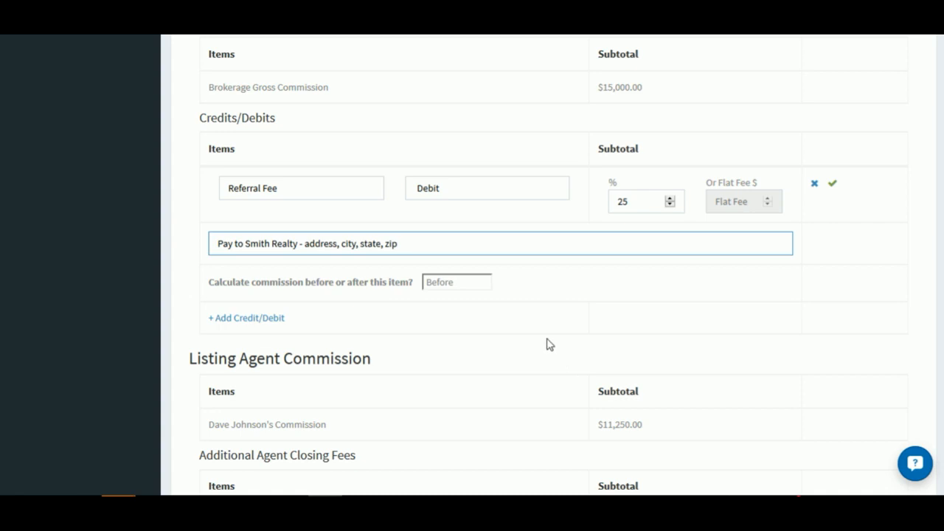
click(487, 283)
click(473, 311)
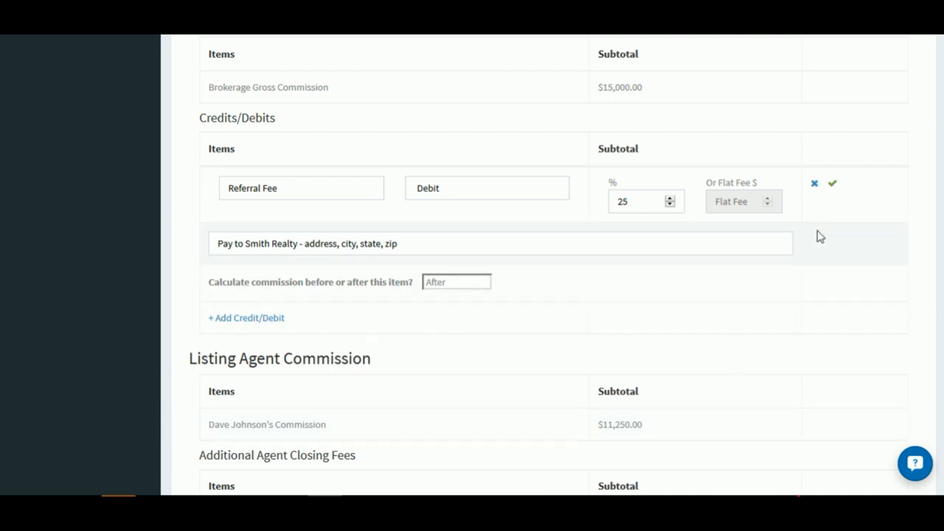
click(833, 186)
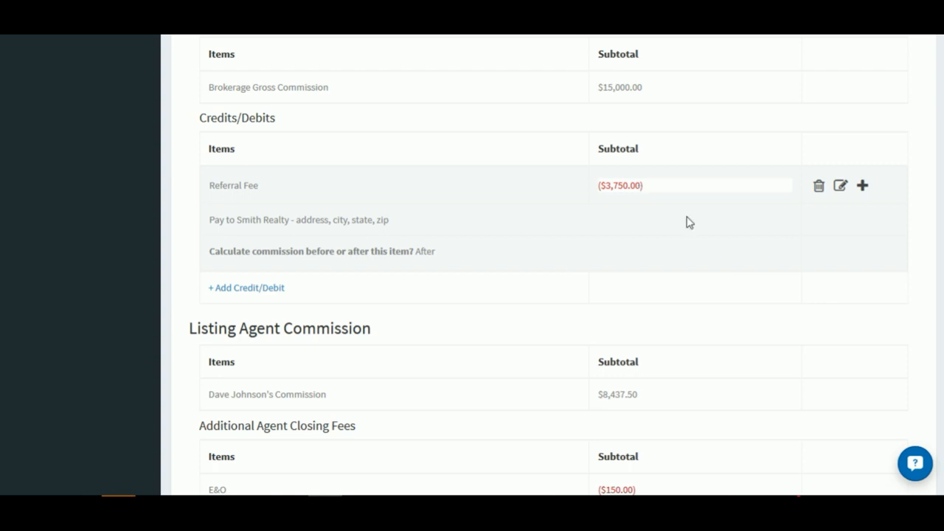
Add a Termite Inspector debit with a flat fee of $500 to the listing agent's credits/debits
scroll(726, 317, down, 1)
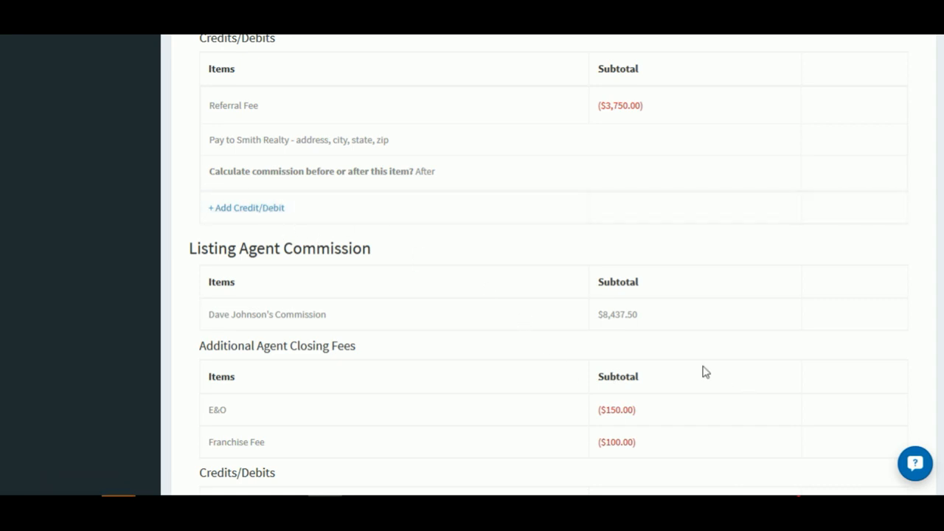
scroll(704, 369, down, 3)
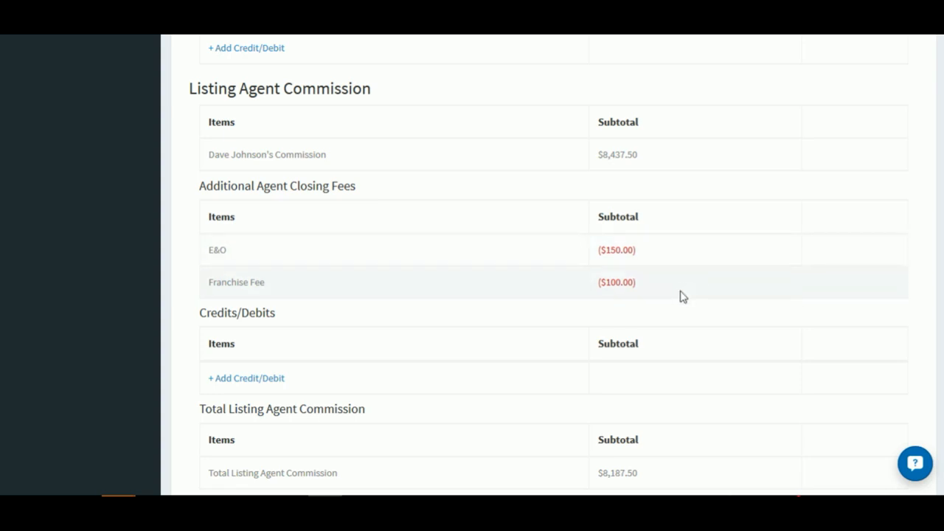
scroll(381, 304, down, 1)
click(263, 298)
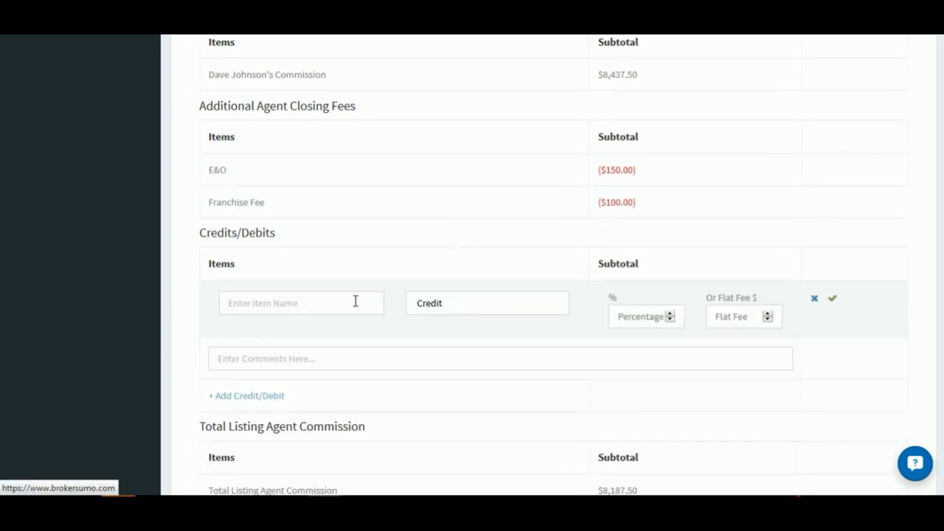
click(321, 303)
text(Termite Inspector)
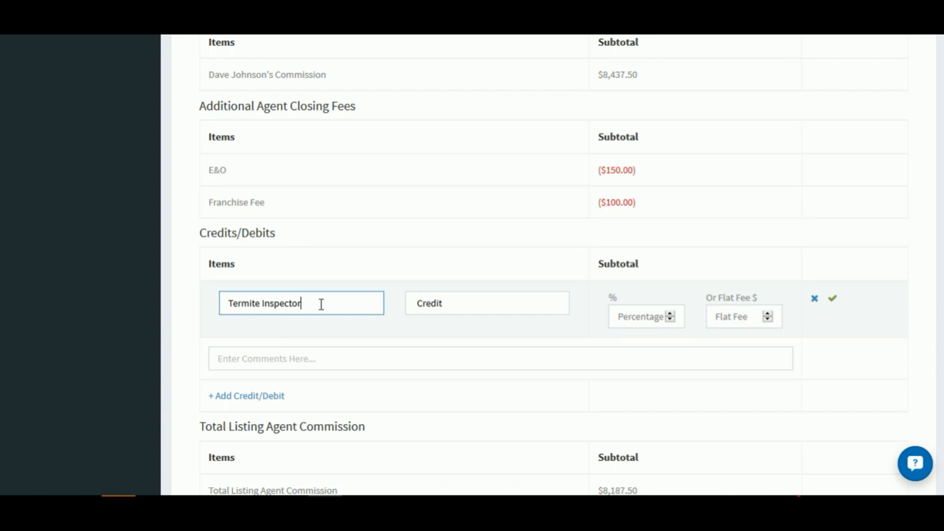
click(466, 309)
click(626, 348)
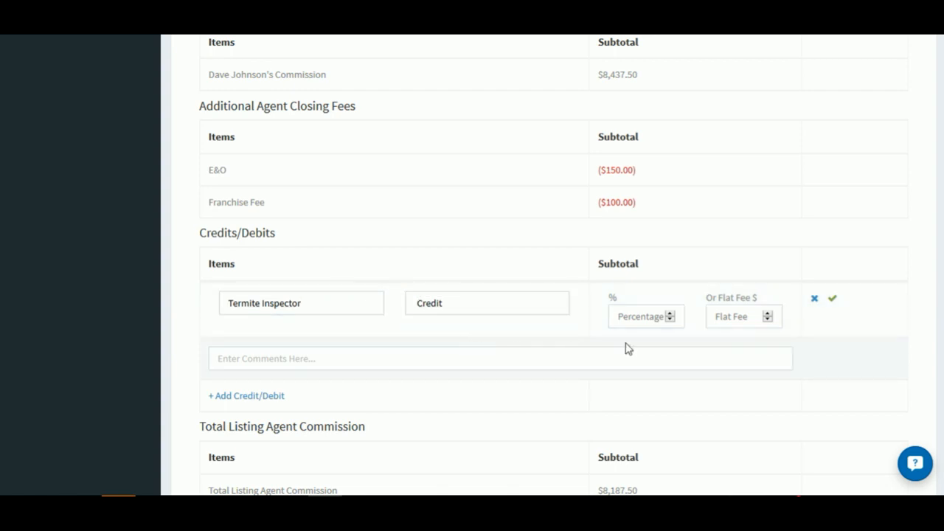
click(495, 310)
click(495, 334)
click(719, 318)
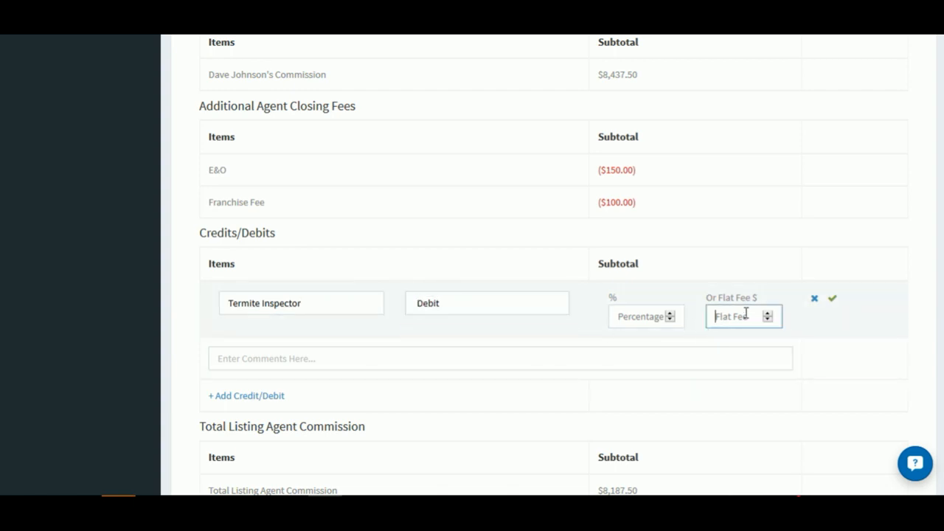
text(500)
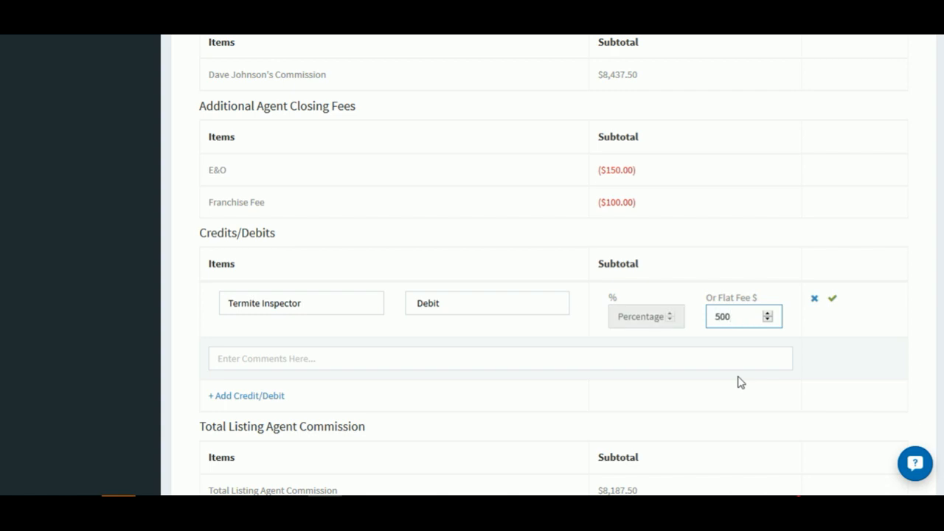
Enter the comment "Pay to Termite Co, address, city, state, zip" for the Termite Inspector debit and save the item
click(400, 359)
text(Pay to Termite Co, address, city, state, zip)
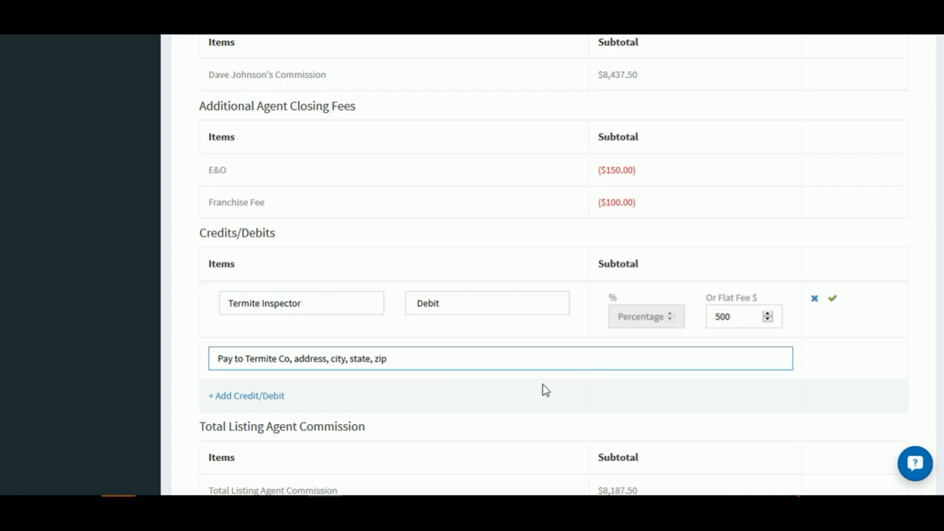
click(833, 298)
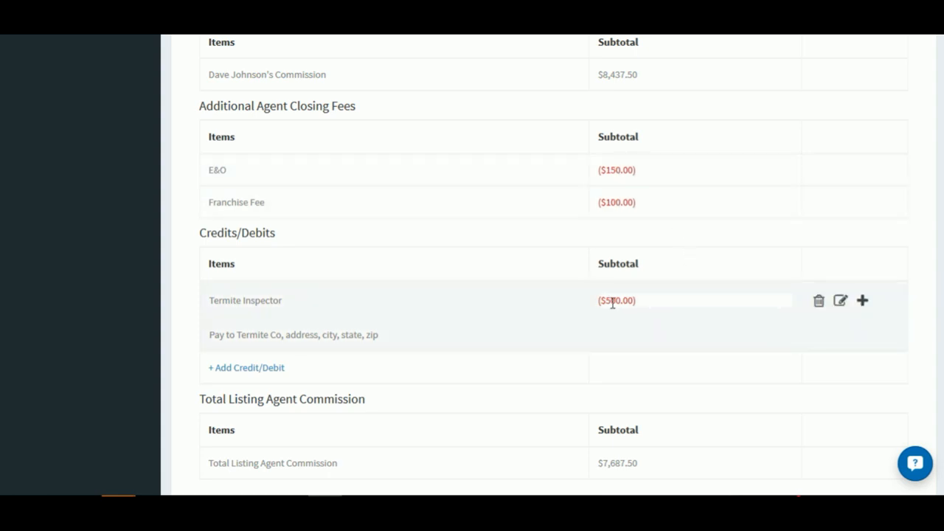
Try NO for whether the title/escrow company pays the agent and broker commissions, and restore the answer to YES
scroll(668, 381, down, 3)
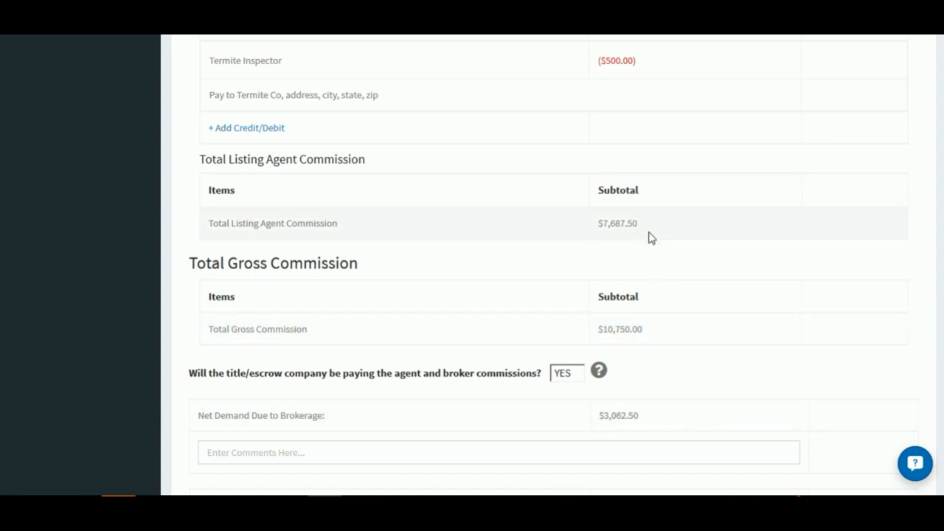
scroll(656, 421, down, 3)
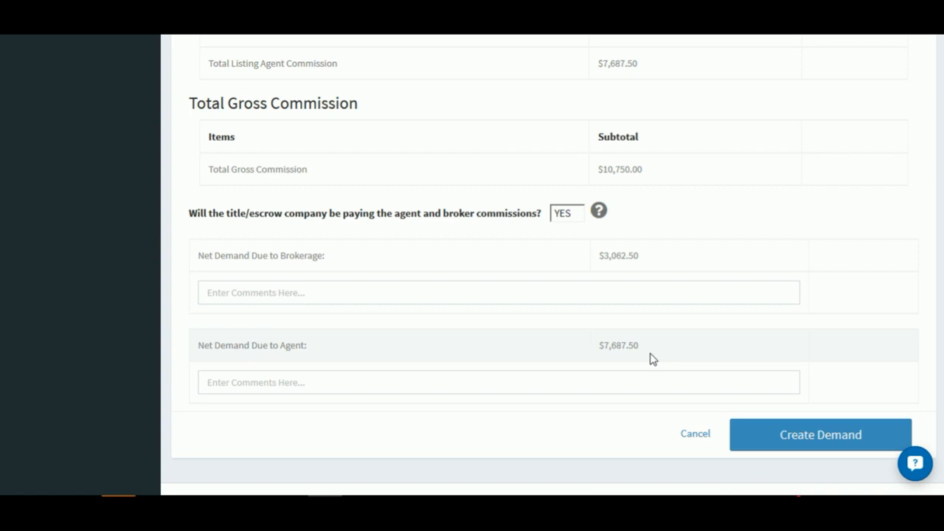
click(380, 293)
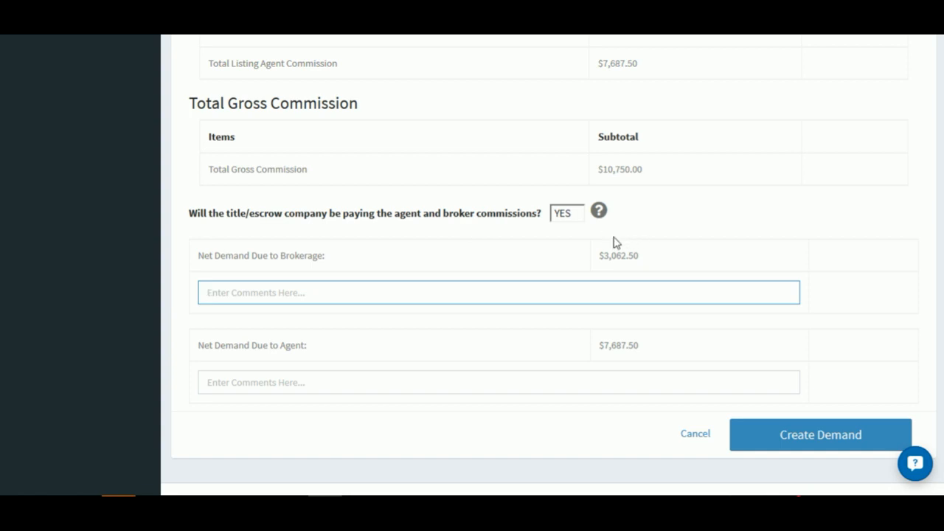
click(565, 214)
click(574, 244)
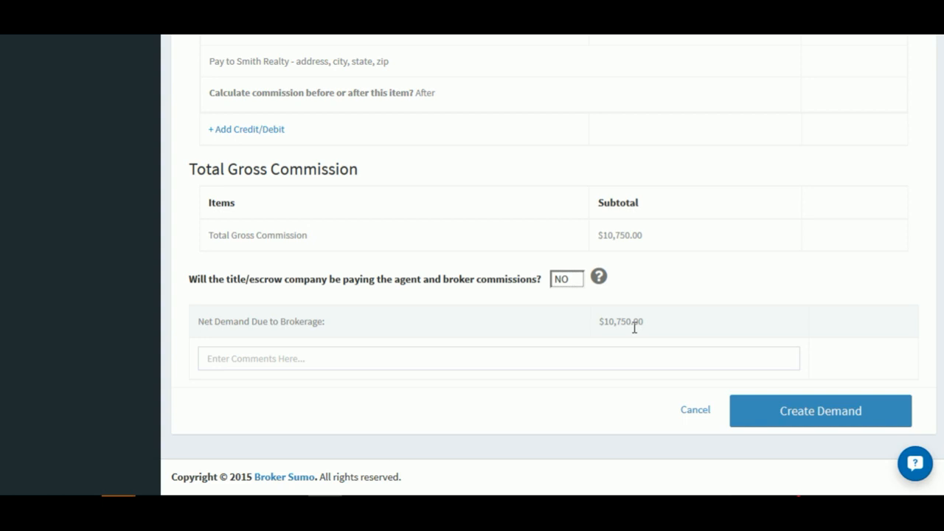
click(572, 284)
click(573, 297)
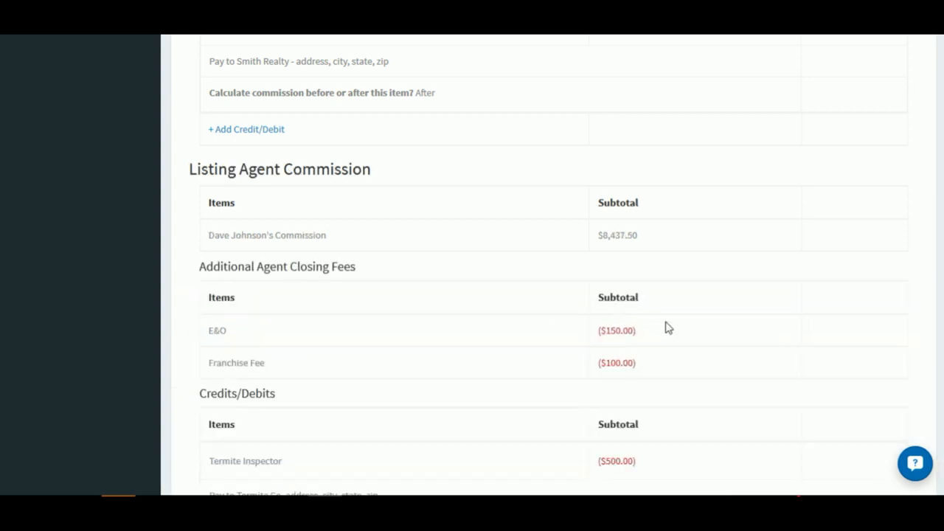
Enter the comment "Pay to Bay Realty, address...." for the brokerage's net demand and a pay-to comment with the payee's name for the agent's
scroll(670, 372, down, 1)
scroll(670, 373, down, 8)
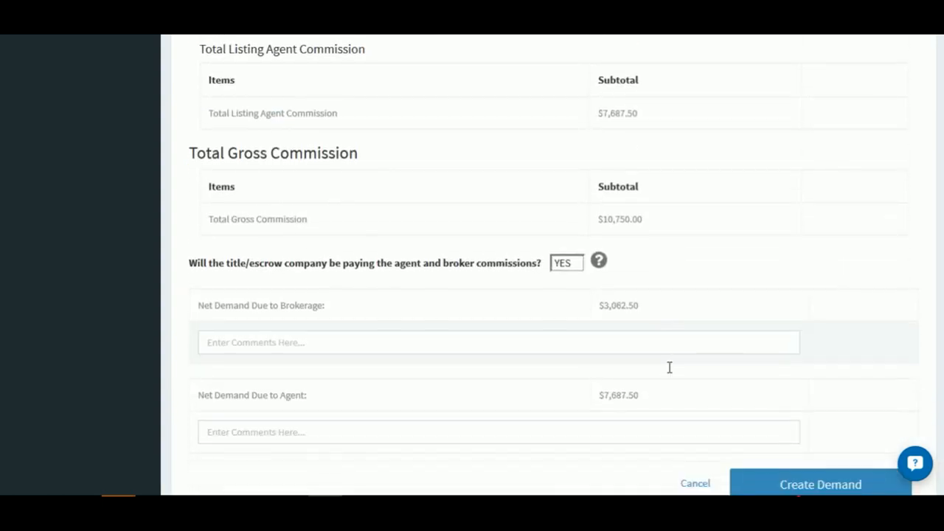
click(375, 270)
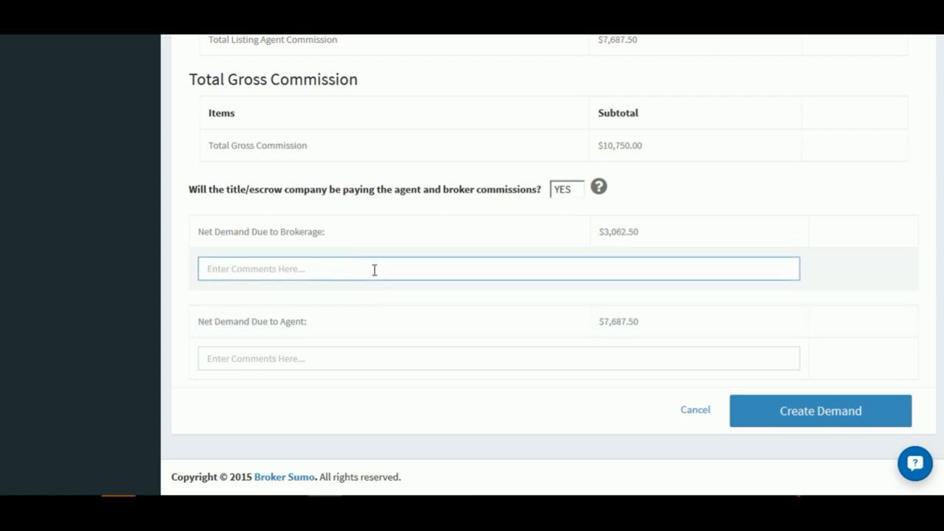
text(Pay to Bay Realty, address....)
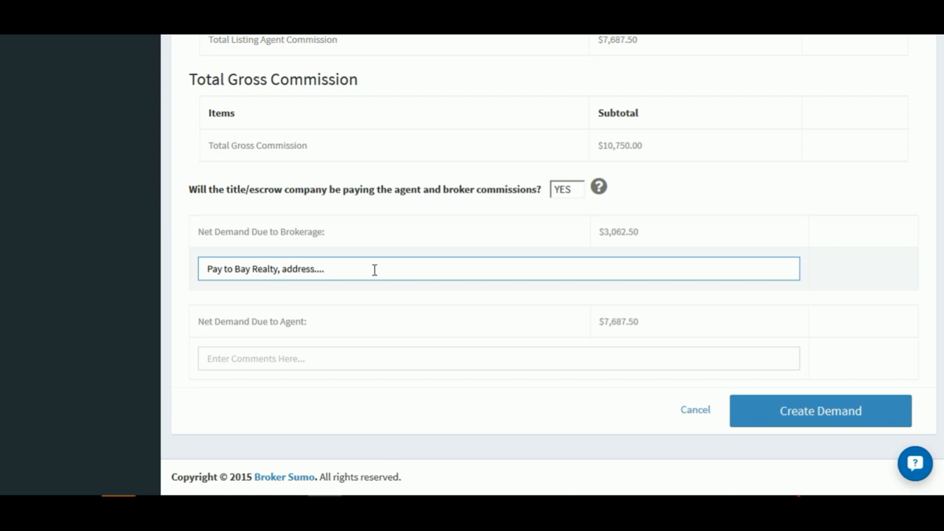
click(329, 356)
text(Pay to Joe Smith, address....)
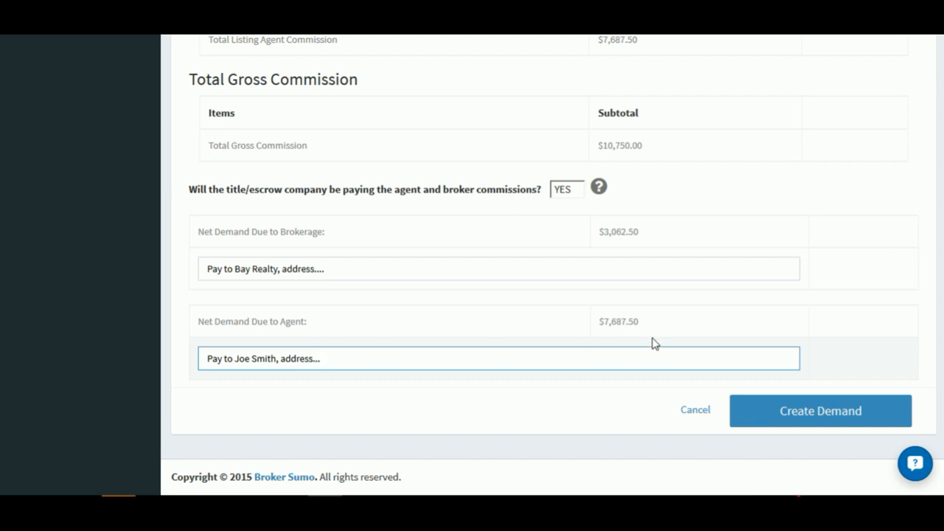
Create the demand and review its commission breakdown through to the net amounts due to brokerage and agent
click(842, 415)
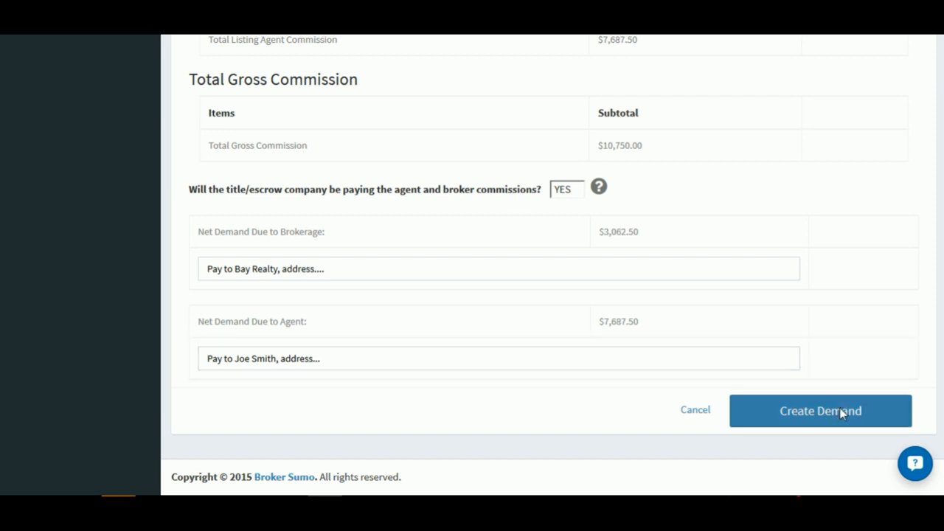
scroll(610, 334, down, 2)
scroll(610, 334, down, 2)
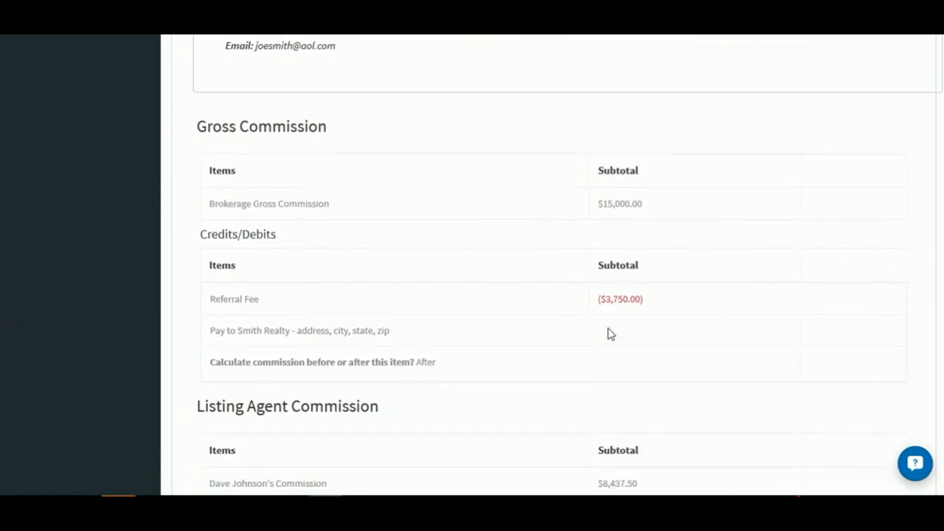
scroll(715, 317, down, 3)
scroll(714, 317, down, 5)
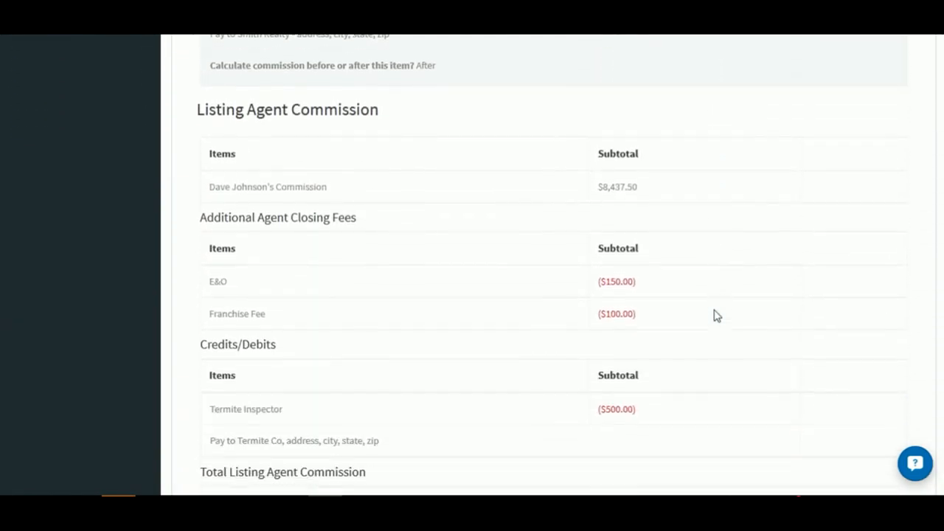
scroll(715, 315, down, 3)
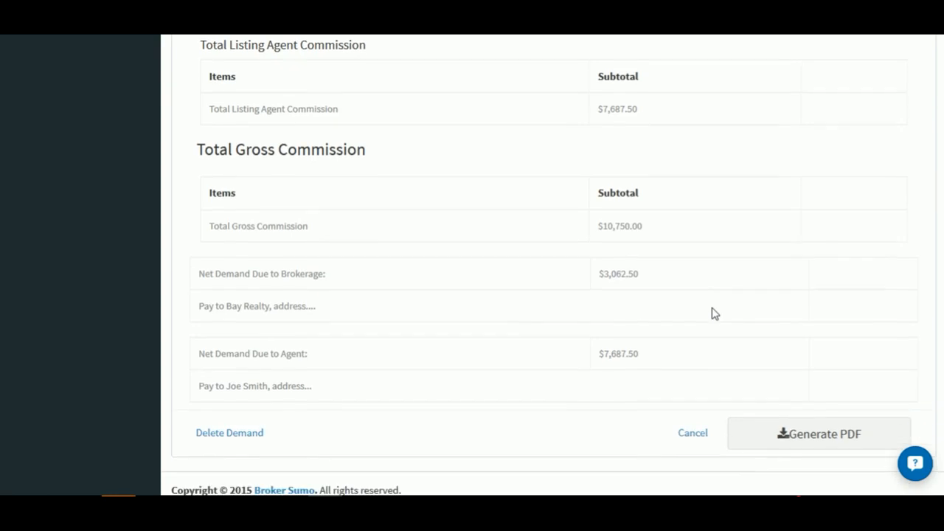